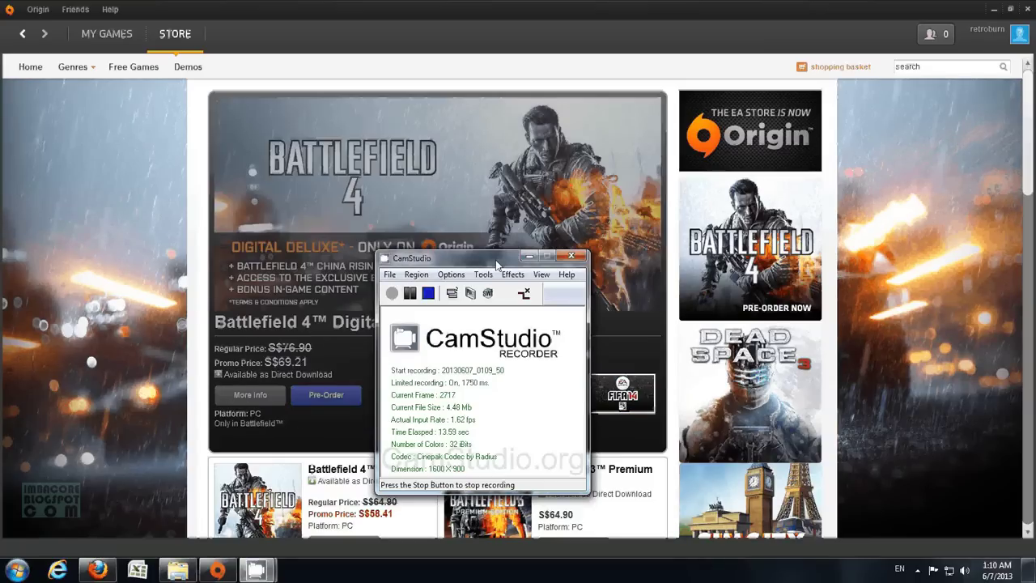
Go to My Games and look over the Mass Effect 2 details, then close them.
drag(497, 264, 449, 290)
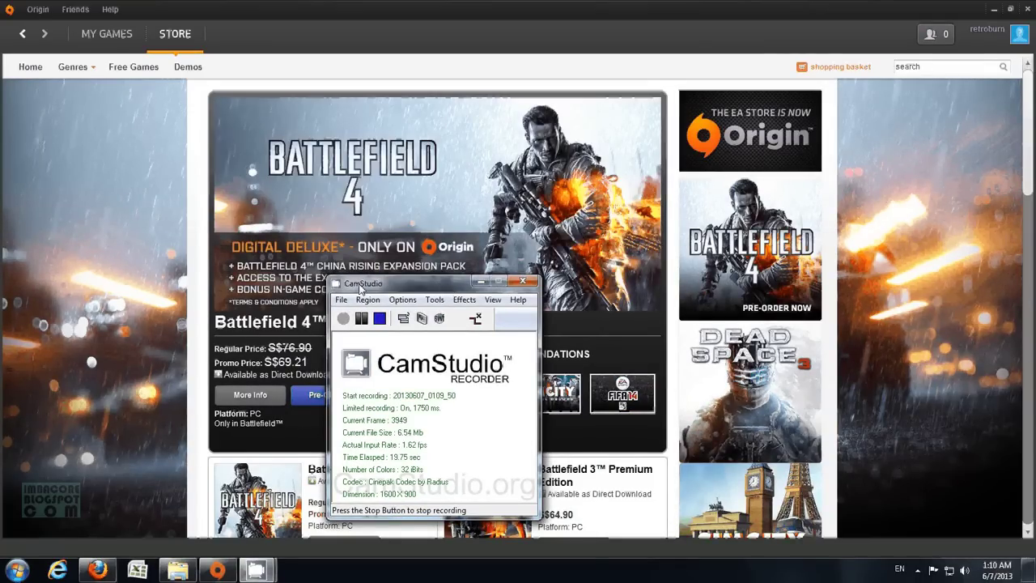
click(481, 282)
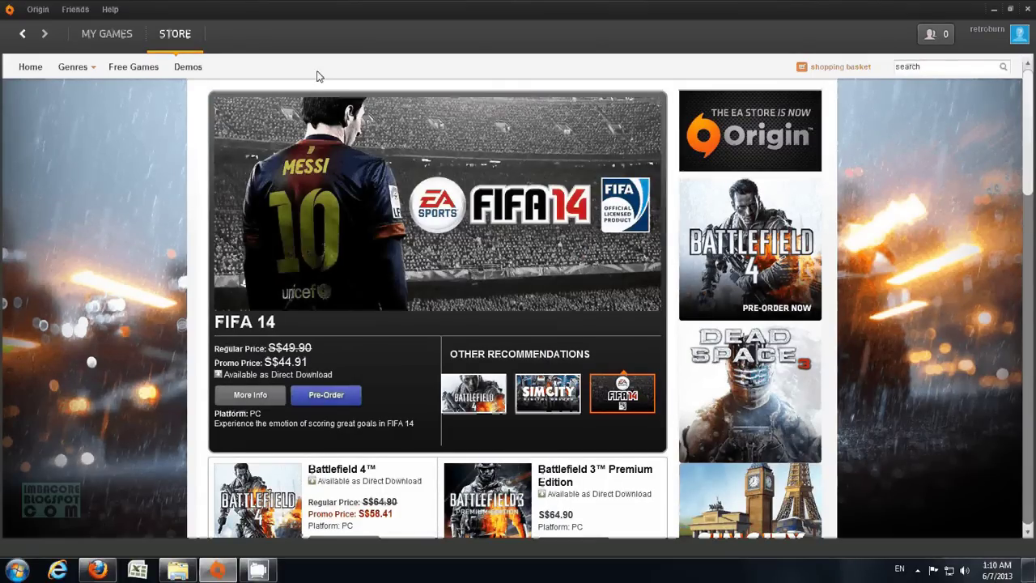
click(121, 37)
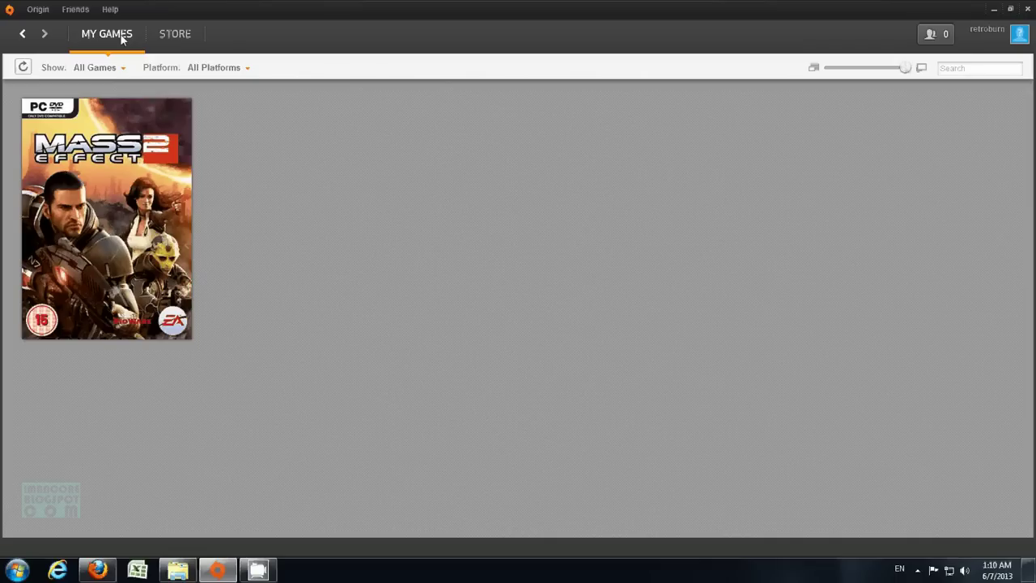
click(167, 238)
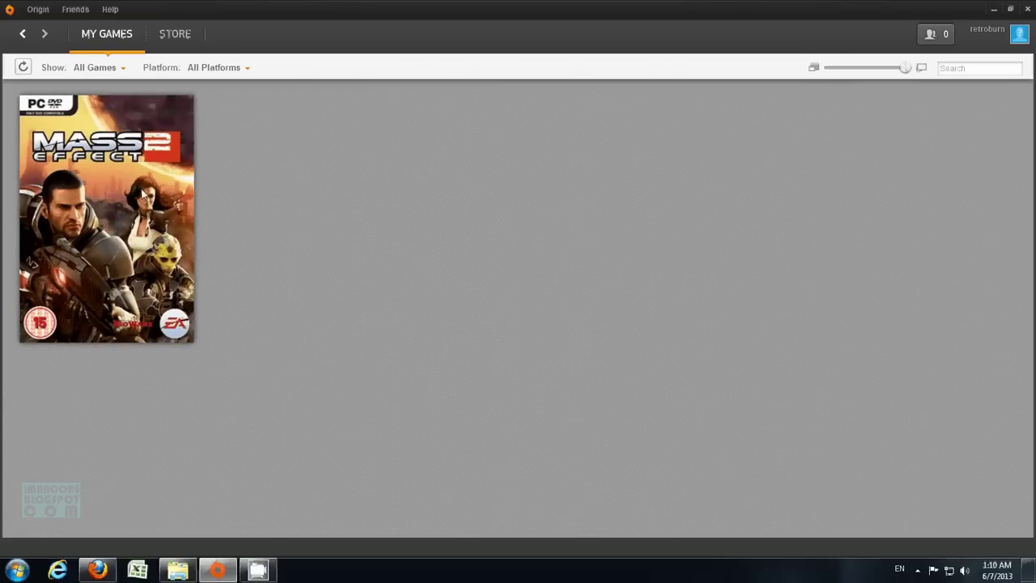
mouse_move(144, 195)
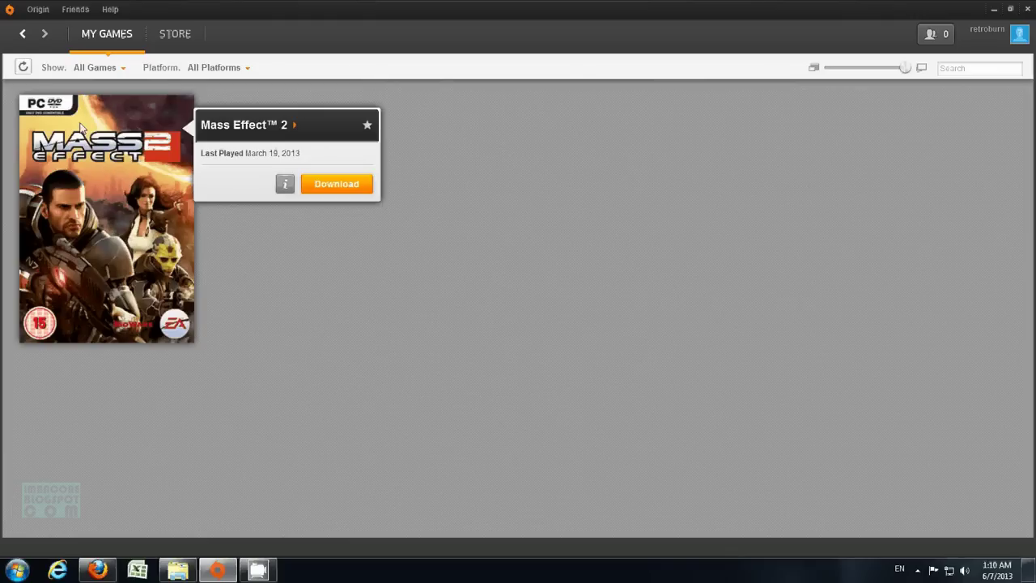
click(143, 481)
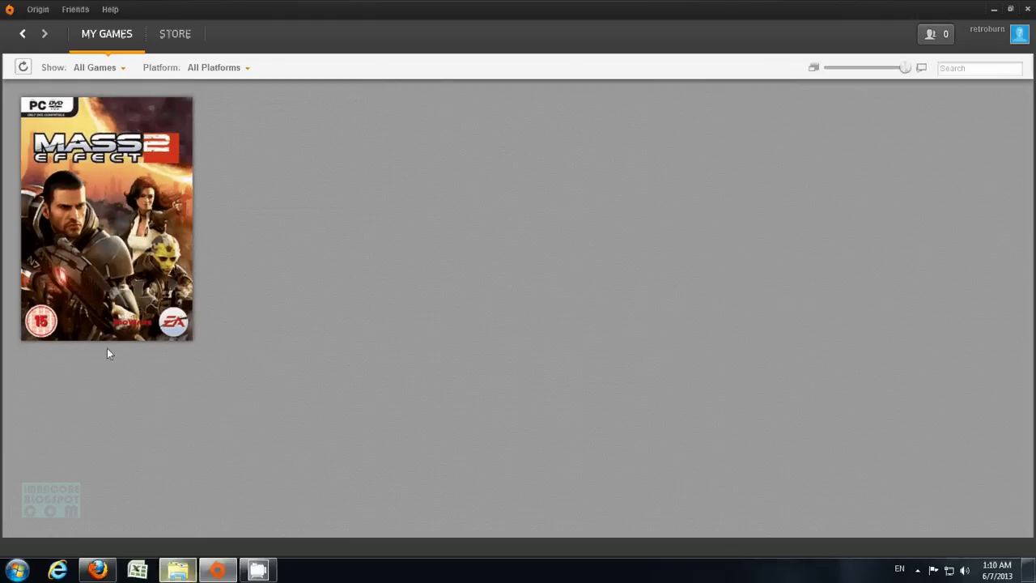
Open Origin's Application Settings with the EatMyGames folder window restored alongside.
click(45, 15)
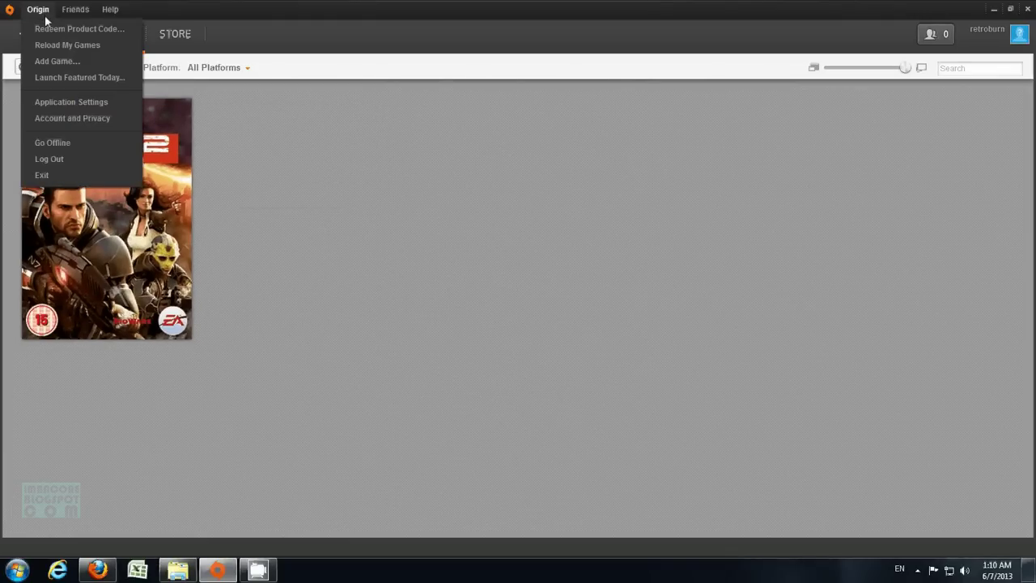
click(58, 103)
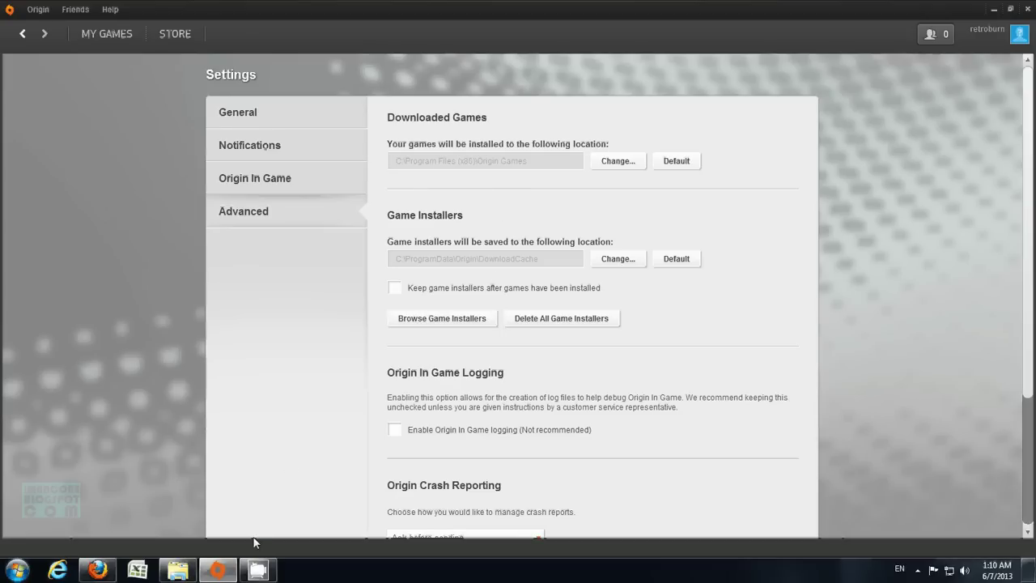
click(168, 575)
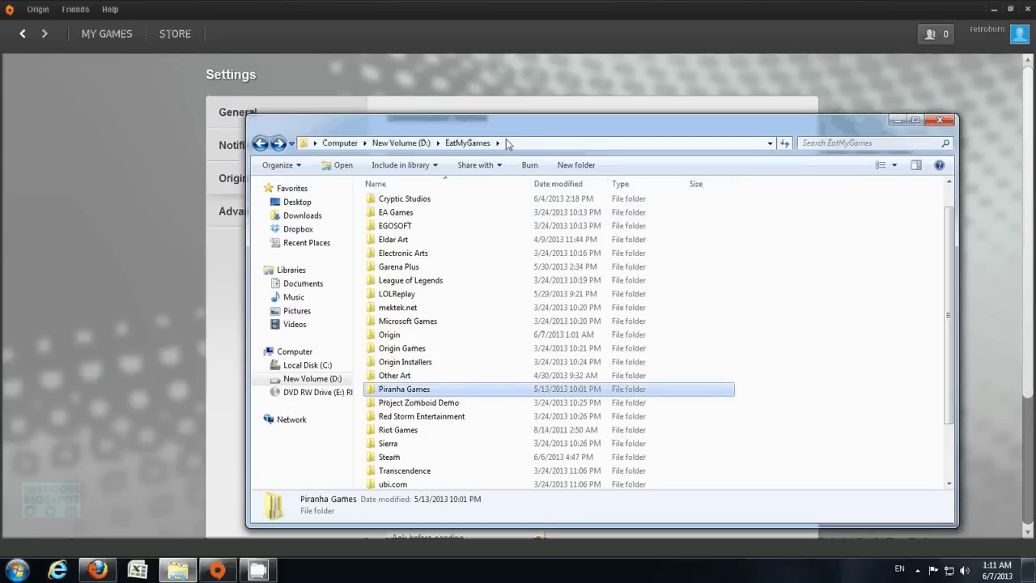
Check the D:\EatMyGames\Origin Games path in Explorer, then bring up Origin's games-folder picker.
drag(512, 136, 520, 121)
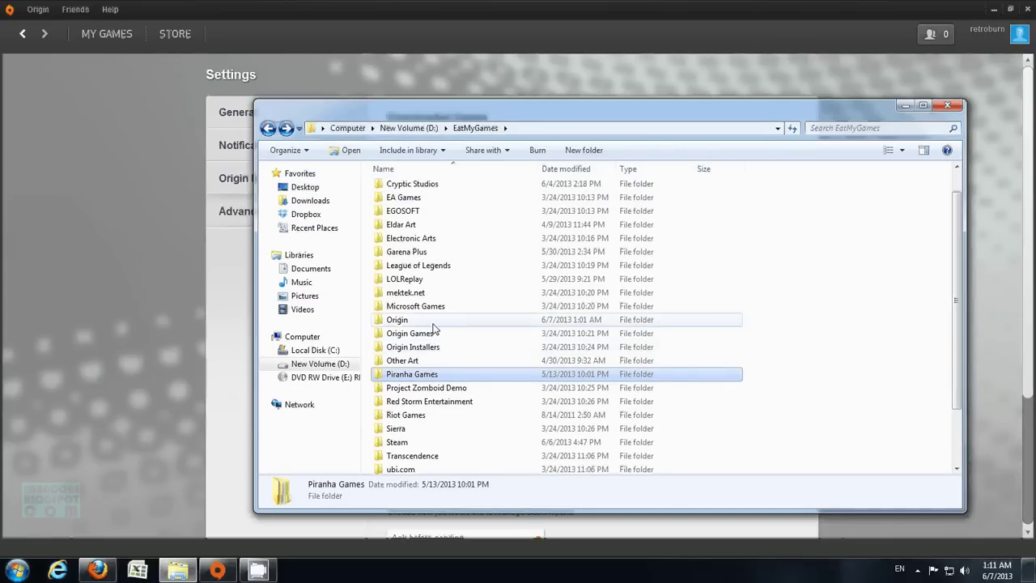
click(424, 338)
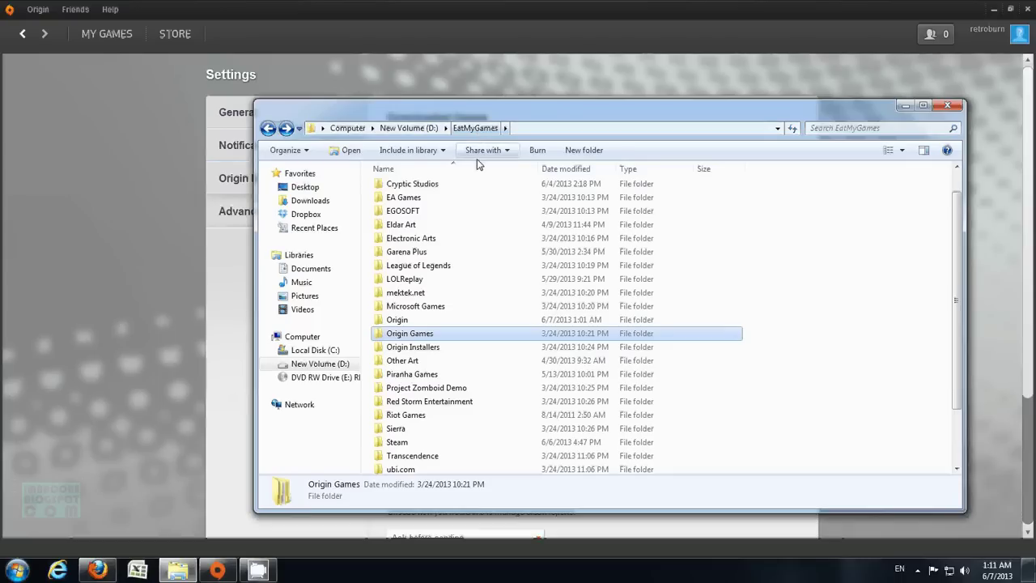
double_click(409, 338)
drag(538, 137, 564, 196)
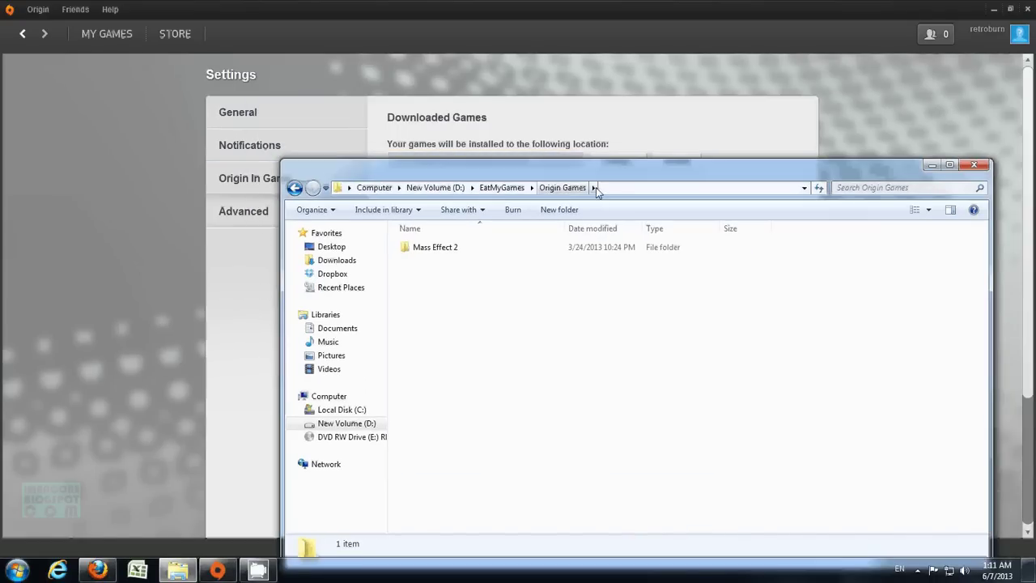
click(608, 190)
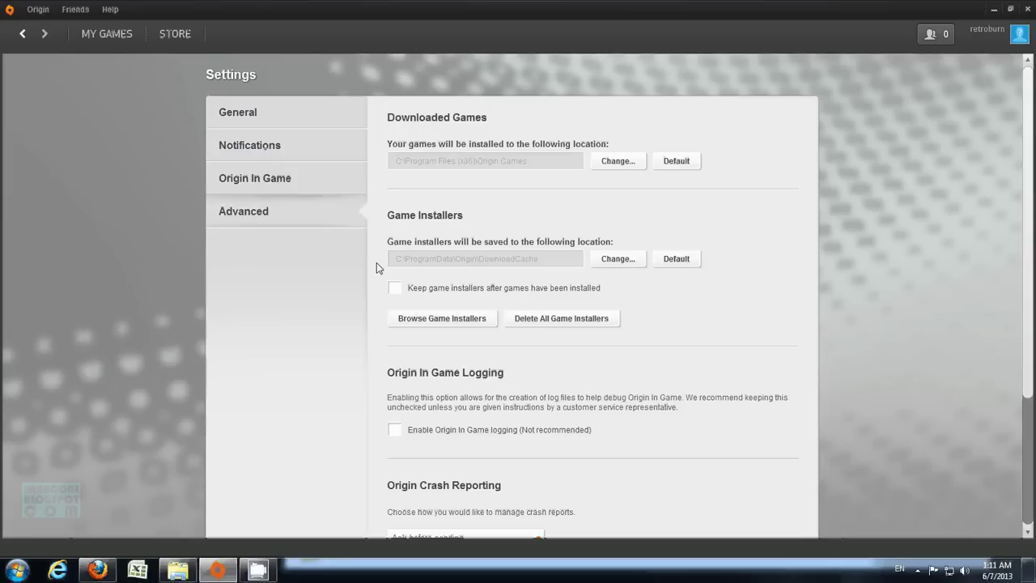
key(alt+F4)
click(593, 161)
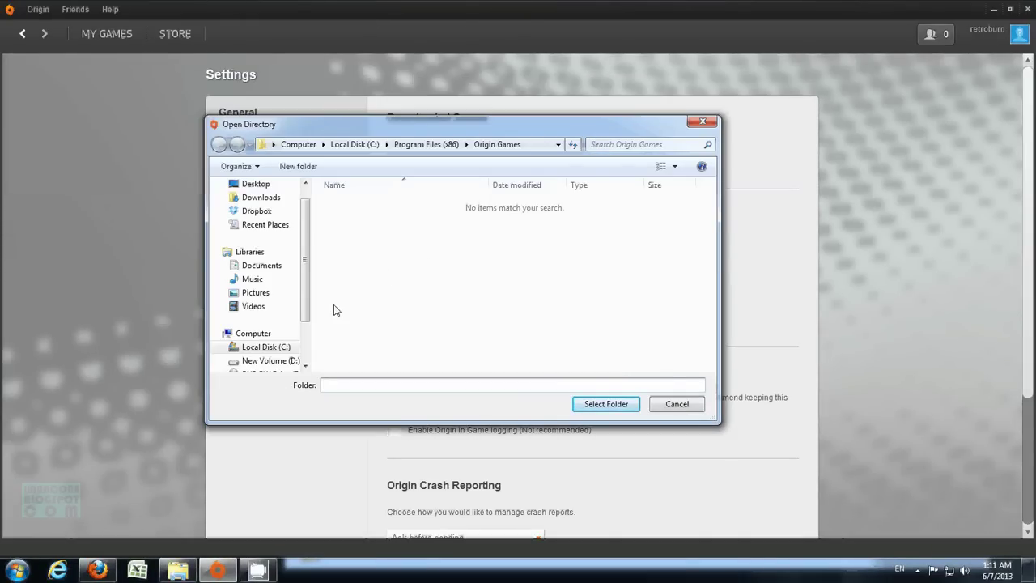
Choose D:\EatMyGames\Origin Games as the downloaded-games folder and dismiss the installed-games notice.
click(292, 360)
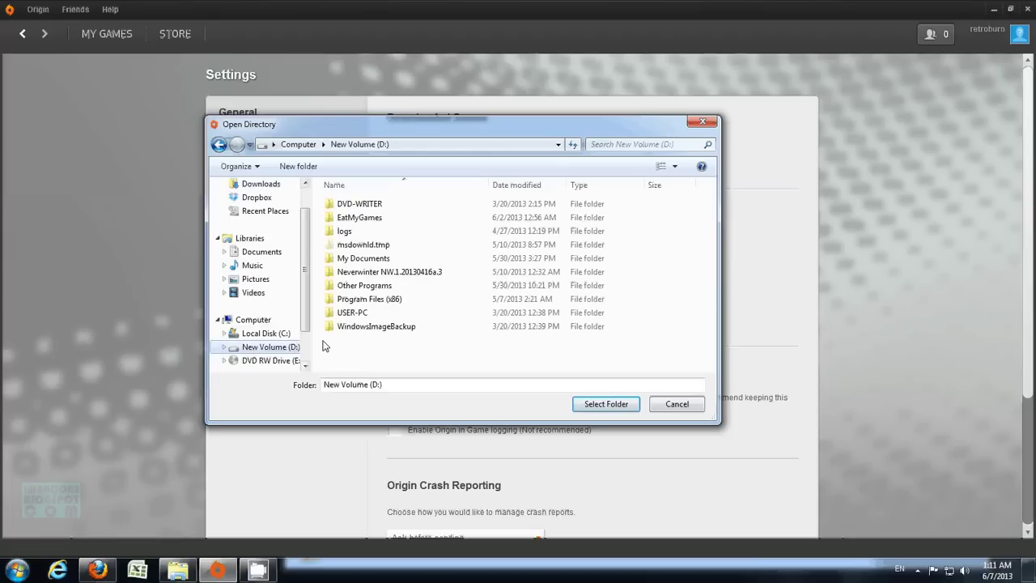
double_click(372, 219)
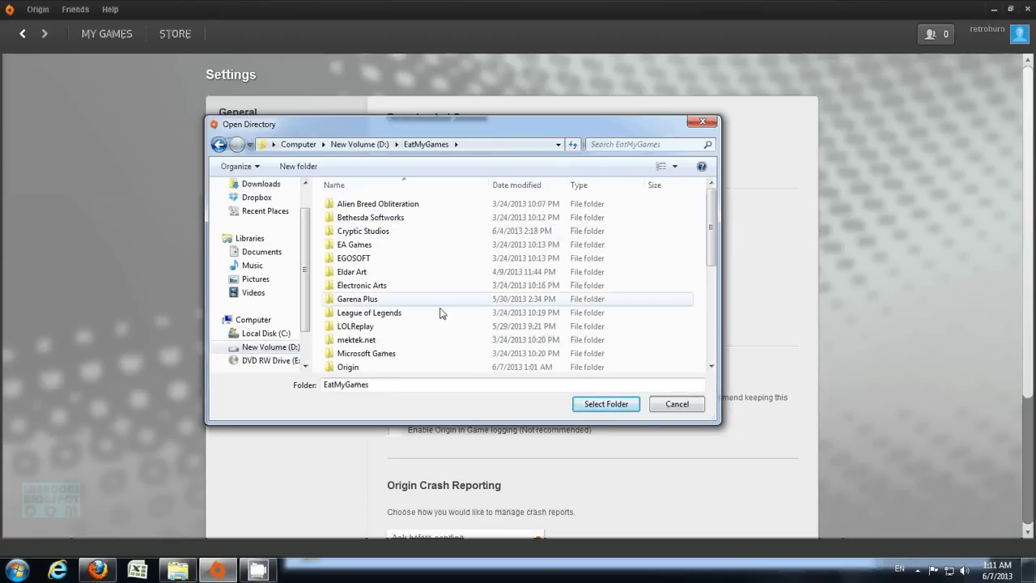
scroll(441, 332, down, 1)
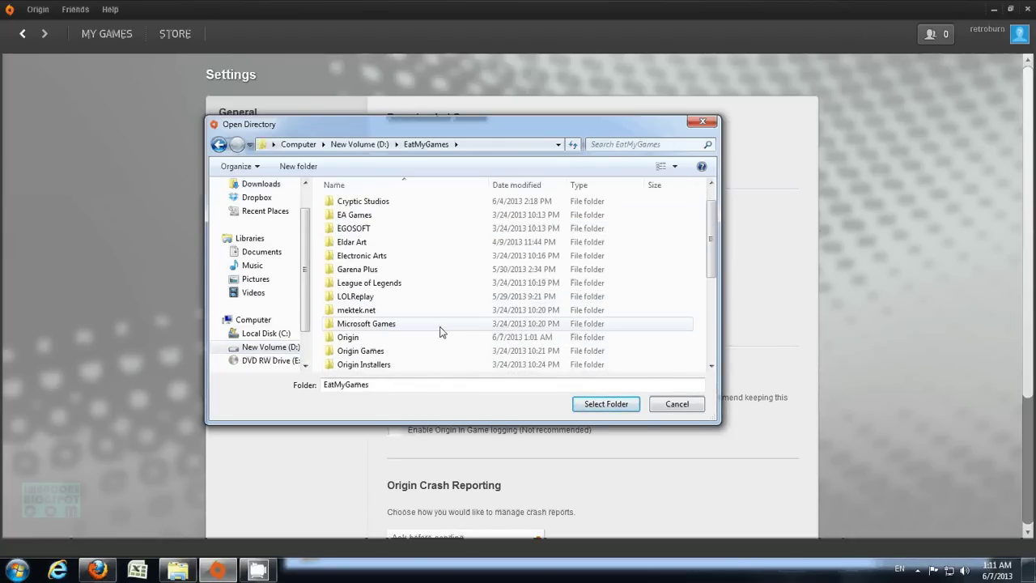
double_click(387, 352)
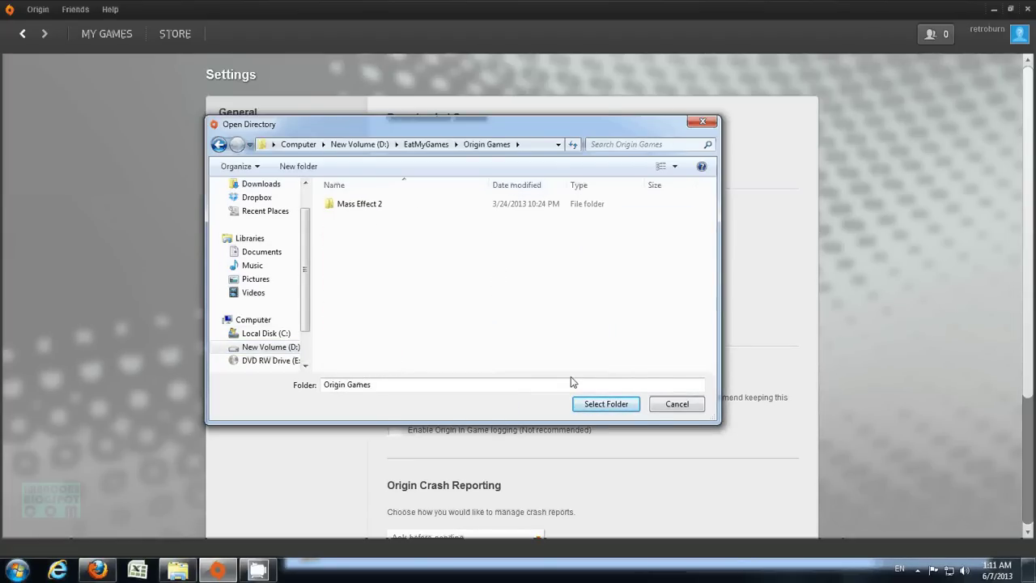
click(425, 144)
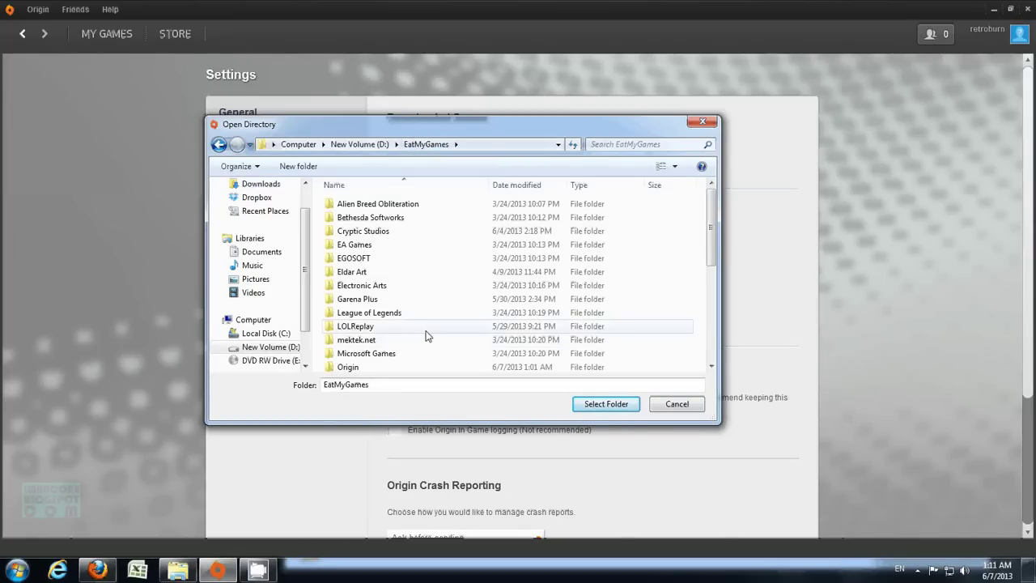
scroll(384, 336, down, 1)
click(387, 350)
click(594, 402)
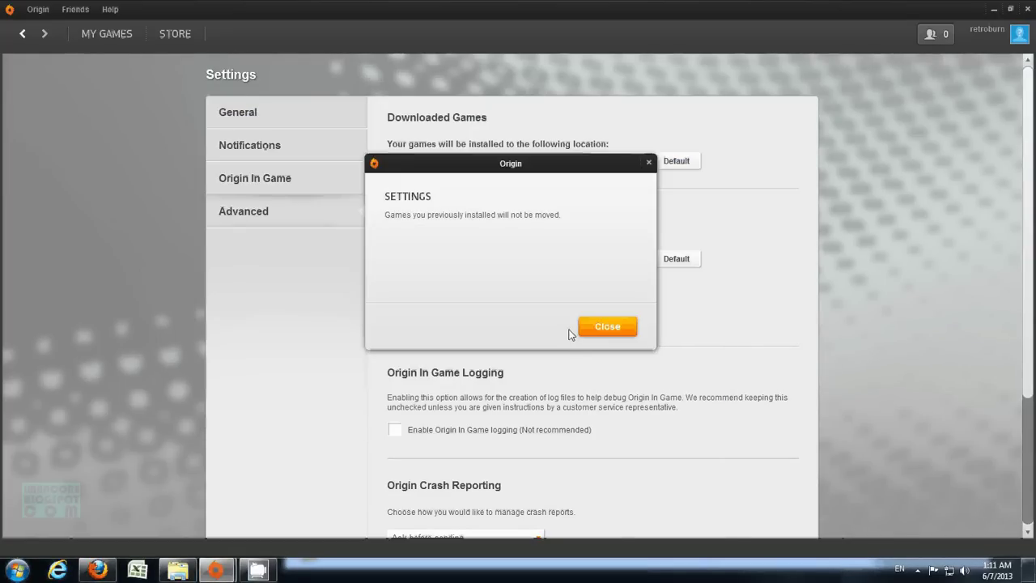
click(613, 330)
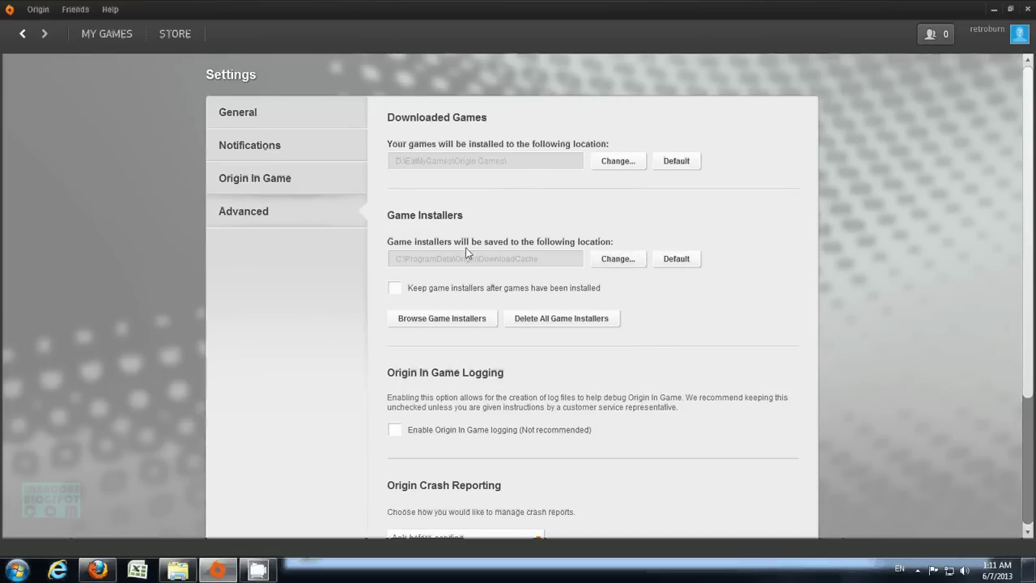
Set the game installer location to D:\EatMyGames\Origin Installers.
click(616, 259)
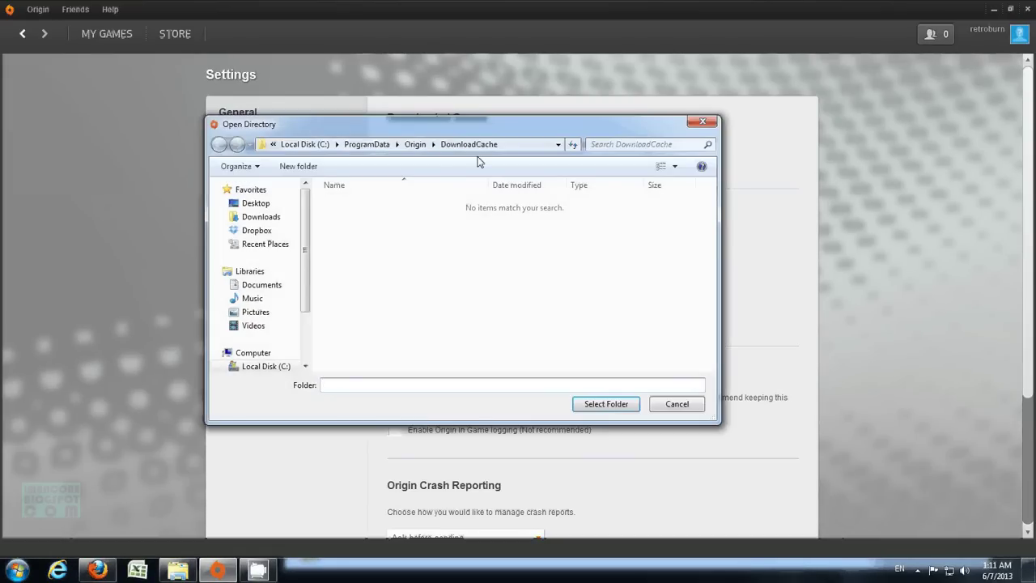
click(416, 145)
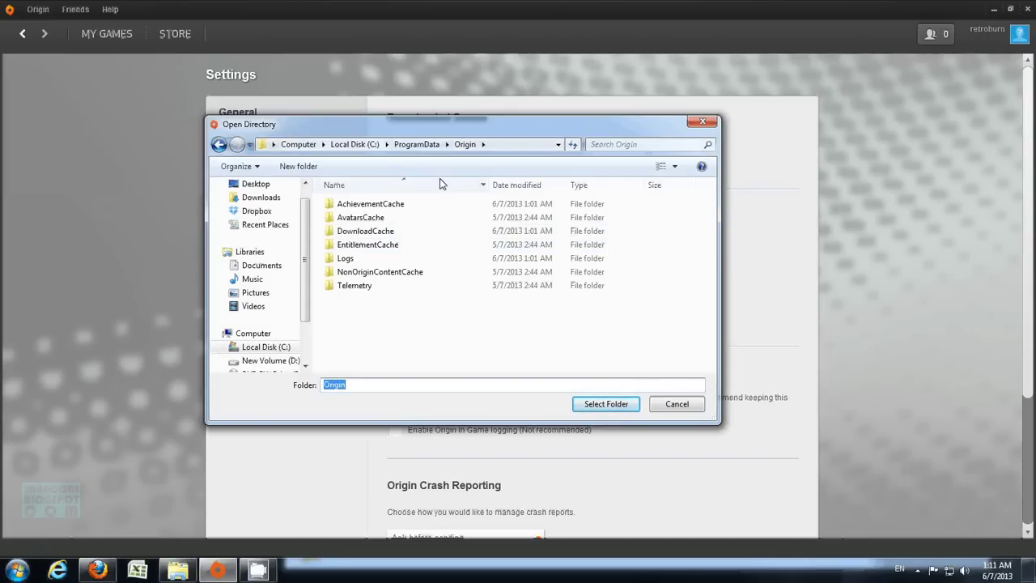
click(291, 361)
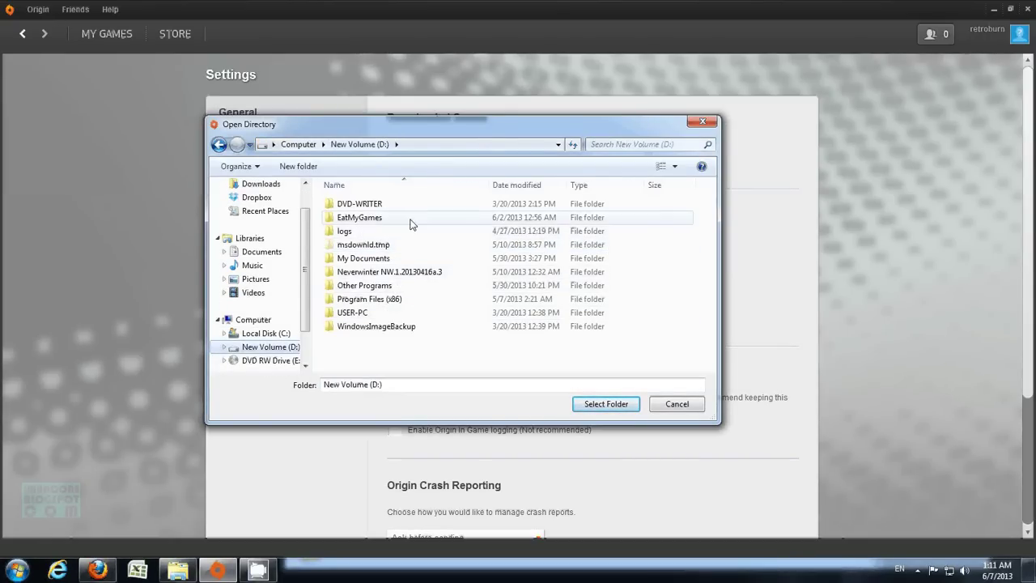
double_click(382, 218)
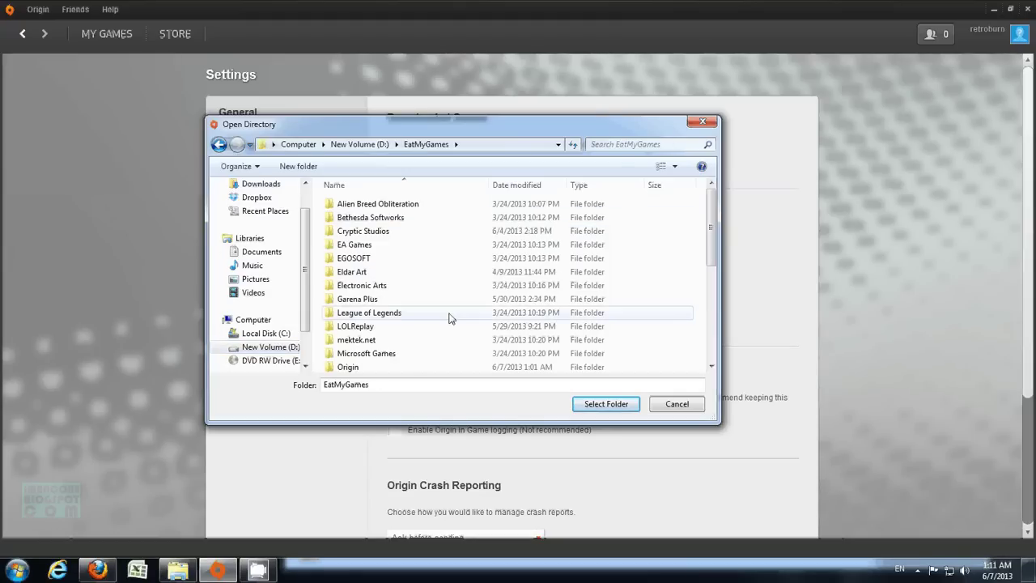
scroll(451, 325, down, 1)
click(449, 364)
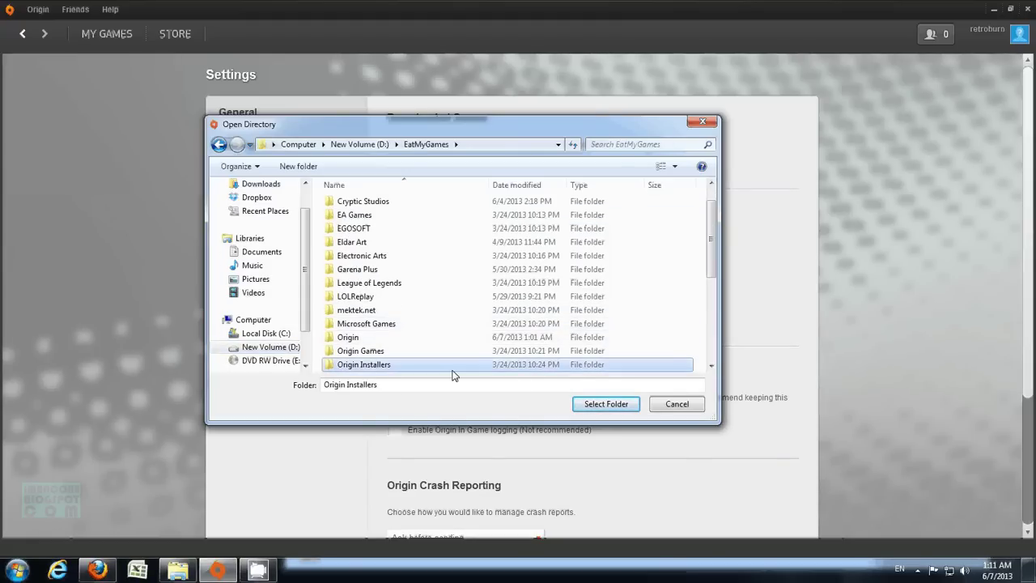
click(634, 411)
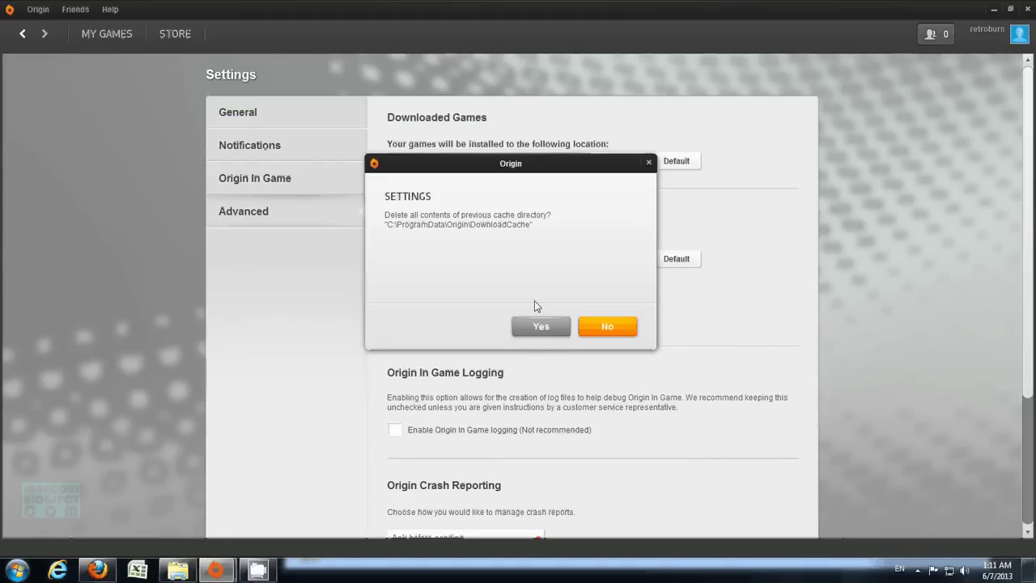
Delete the old download cache contents and return to the My Games library.
click(542, 327)
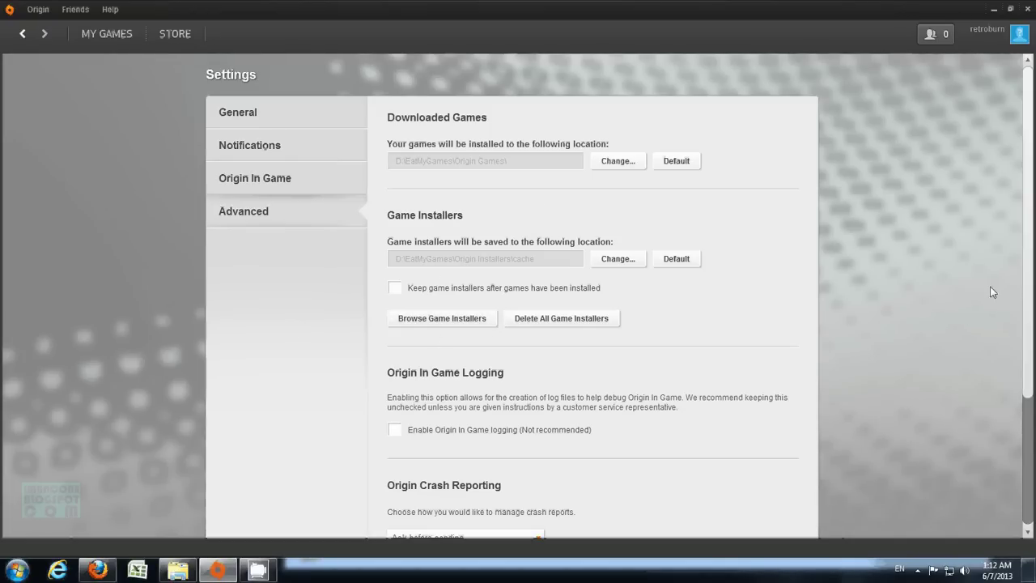
drag(1026, 274, 1030, 168)
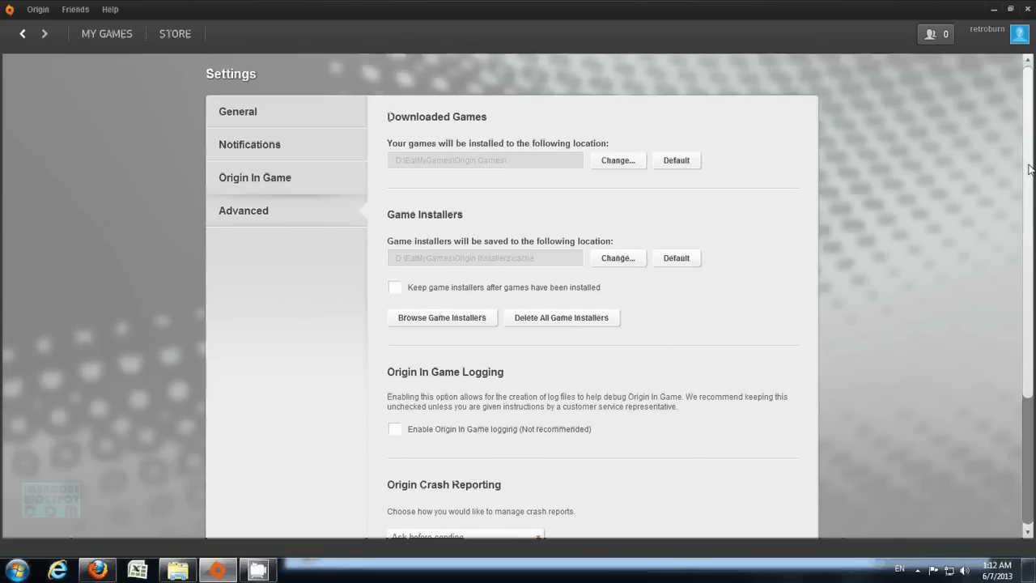
click(113, 45)
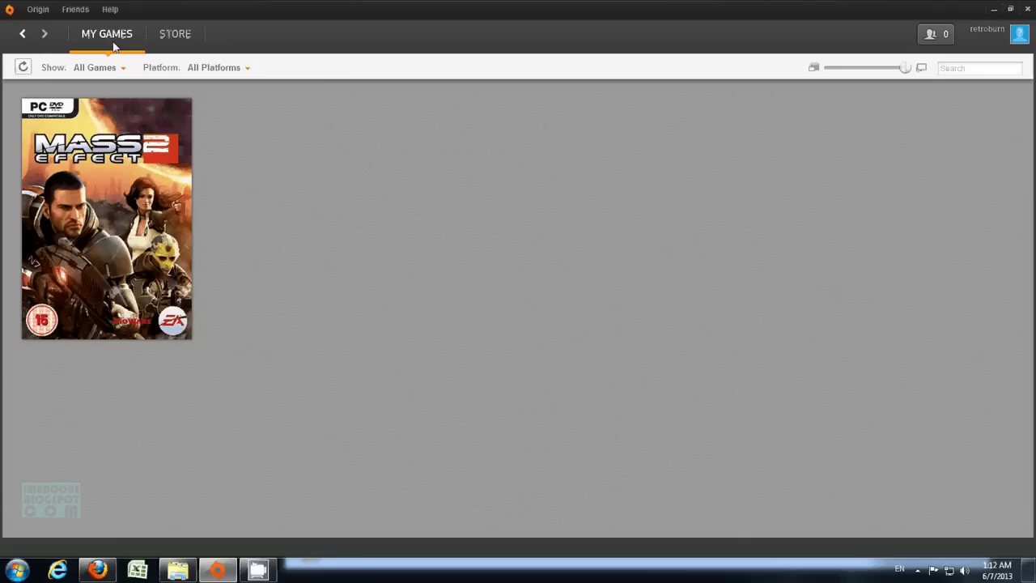
Start downloading Mass Effect 2 from its game card in the library.
click(113, 200)
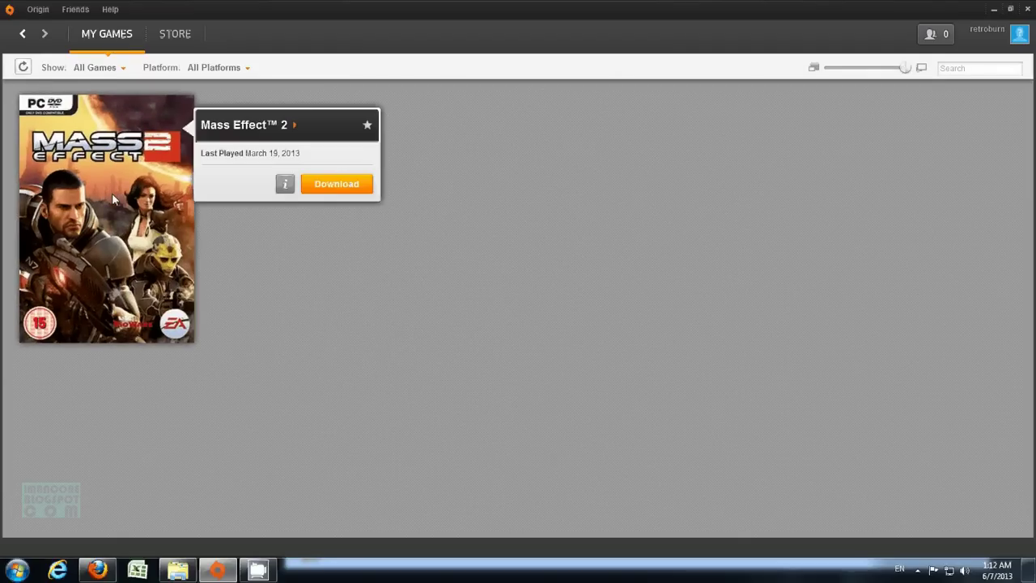
click(330, 192)
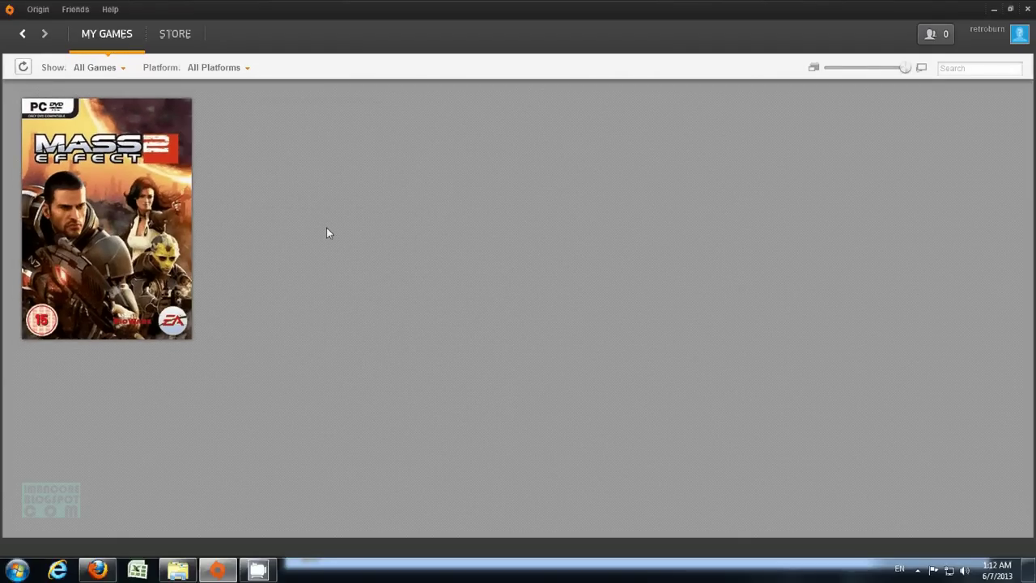
click(186, 175)
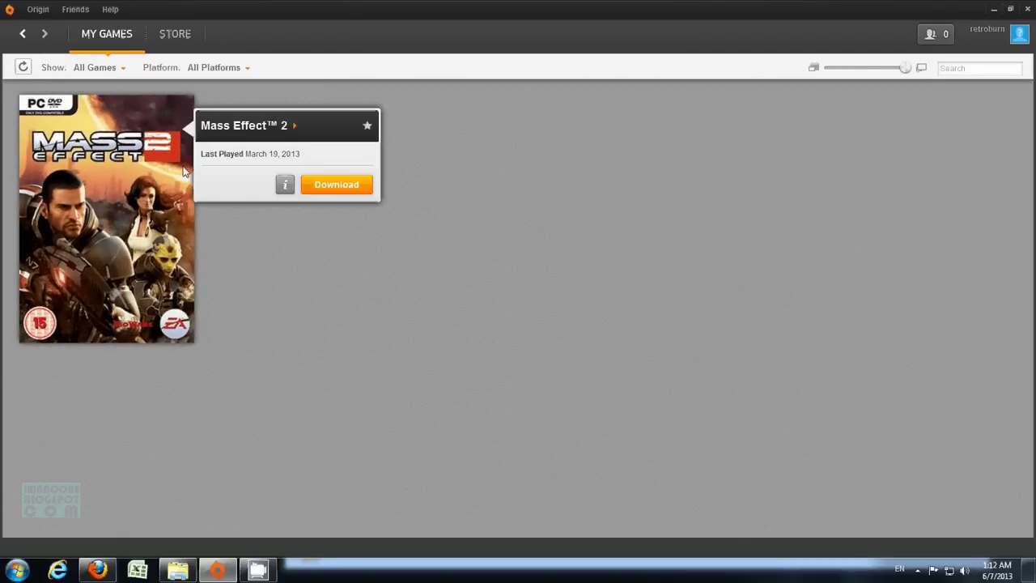
click(346, 185)
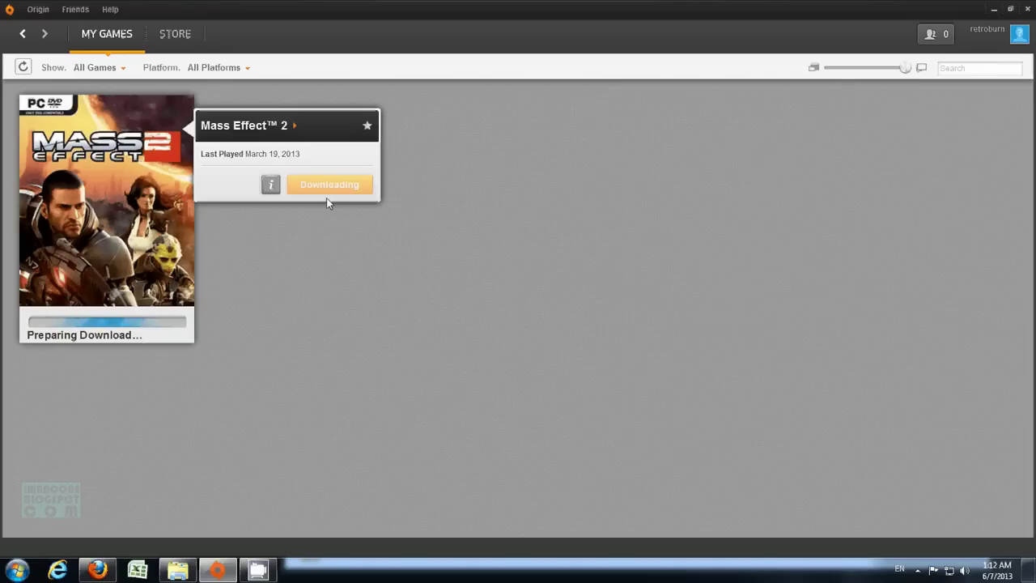
click(33, 11)
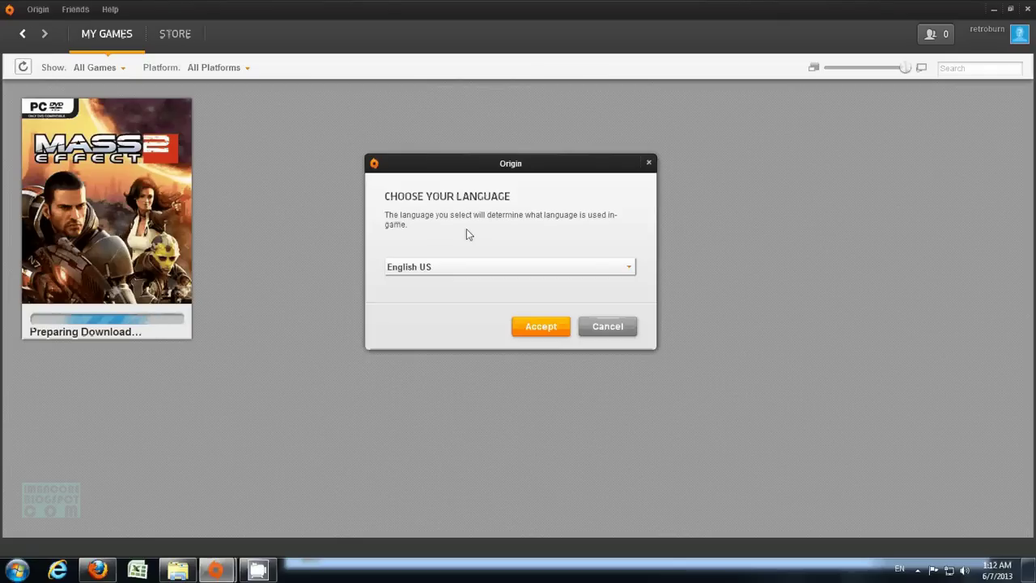
Keep English US, confirm the 11,865 MB download, and accept the first licence agreement.
click(531, 326)
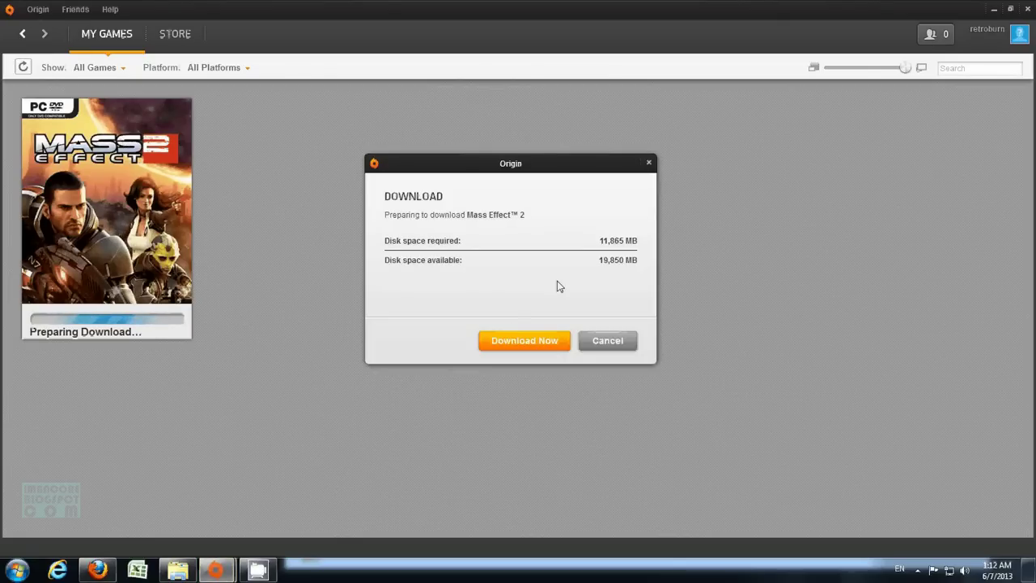
click(543, 341)
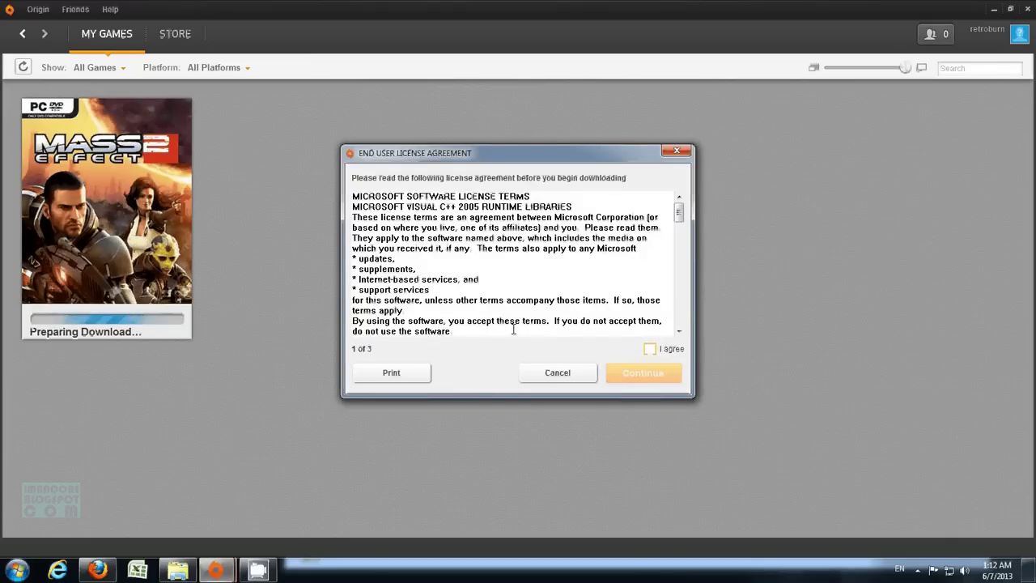
drag(678, 212, 678, 317)
click(652, 349)
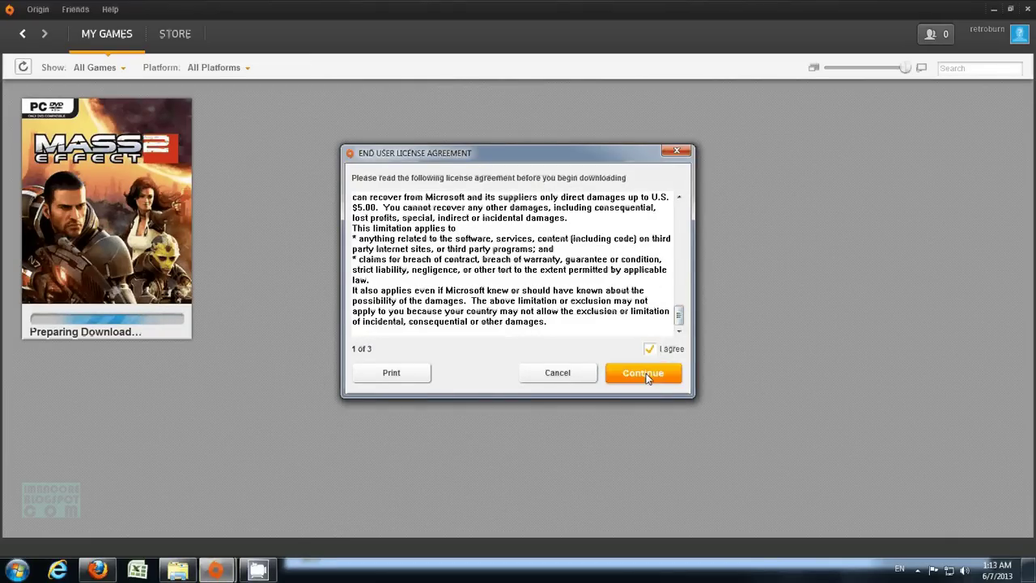
click(643, 373)
Accept the second and Mass Effect 2 licence agreements and start the download.
drag(678, 206, 678, 321)
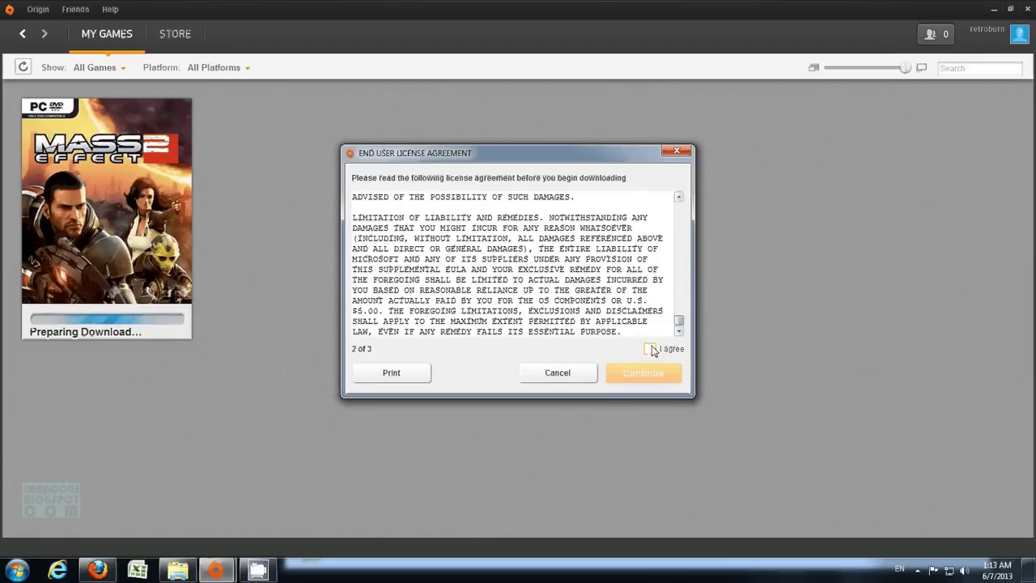
click(653, 349)
click(645, 374)
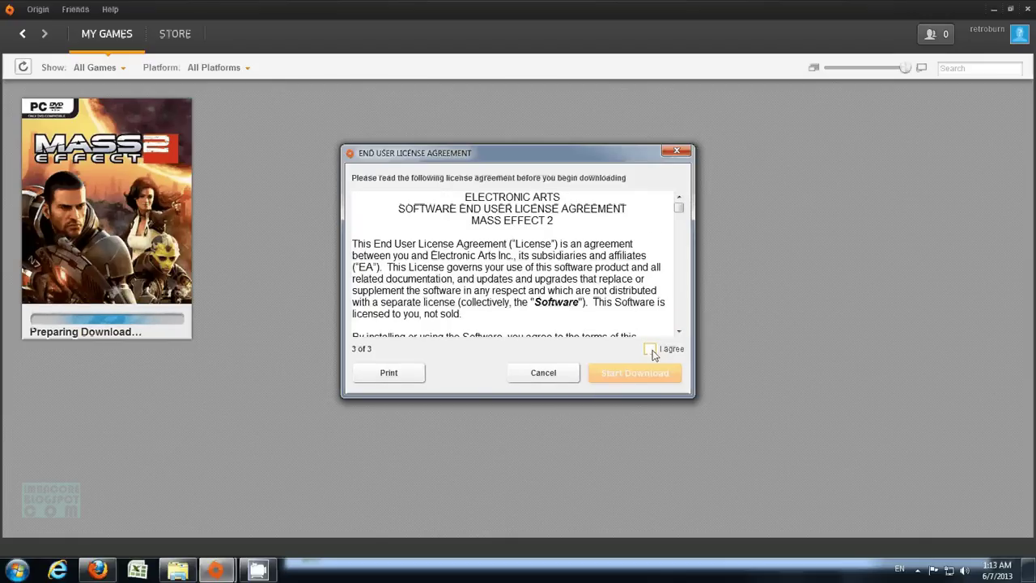
click(653, 349)
drag(678, 207, 678, 321)
click(662, 373)
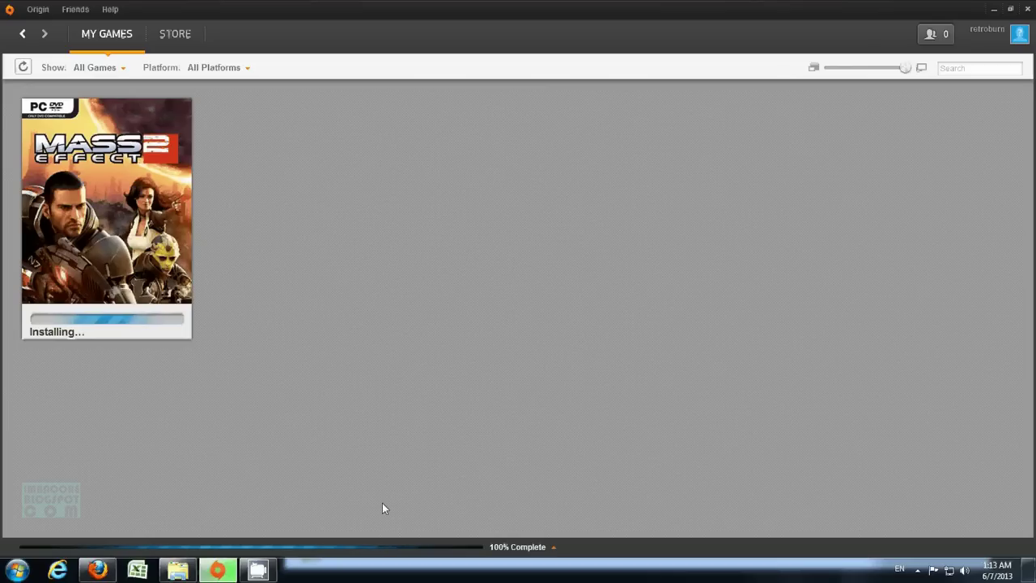
Check Mass Effect 2's install progress on its card and wait until it offers Play.
click(73, 123)
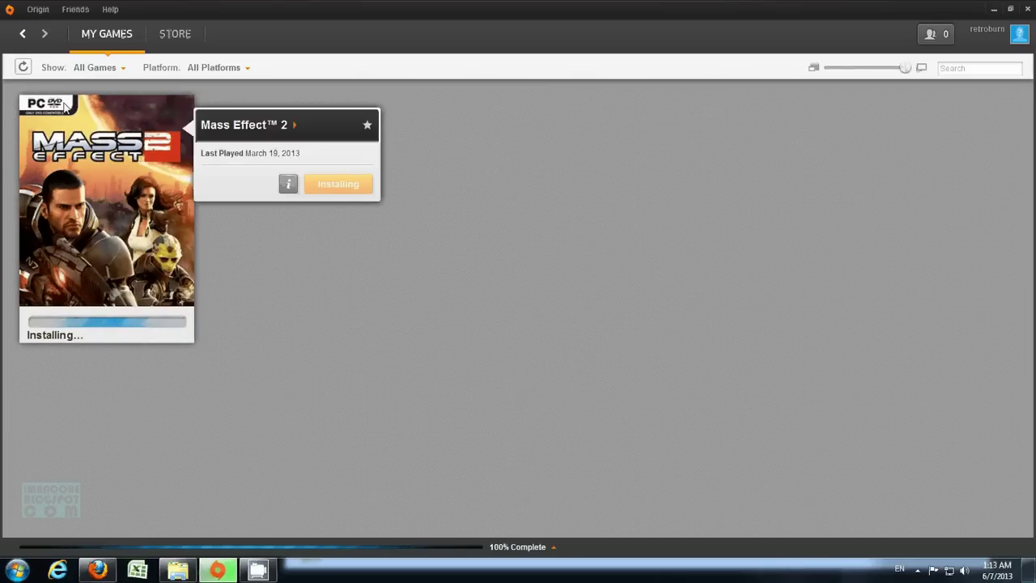
click(396, 307)
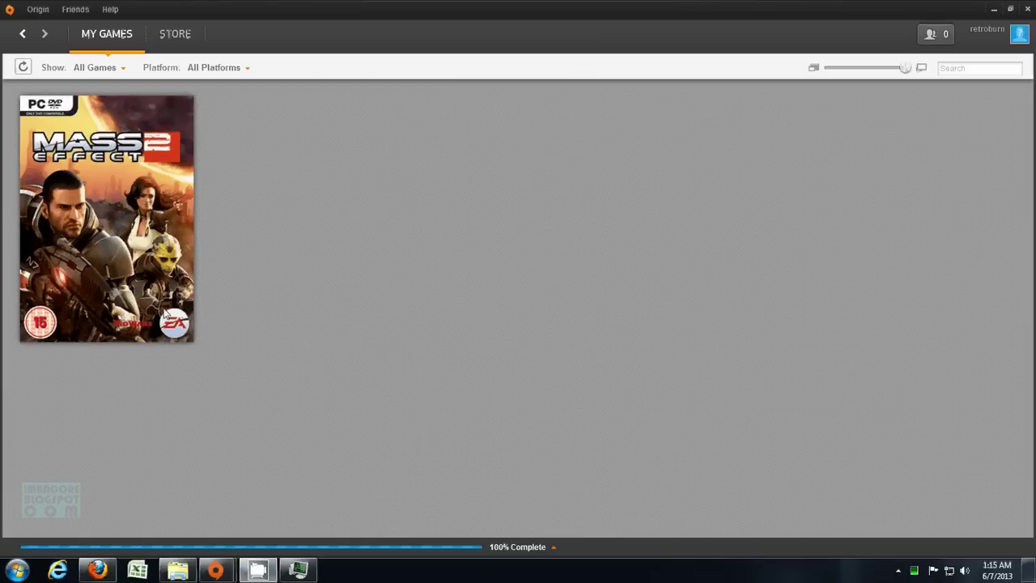
mouse_move(164, 315)
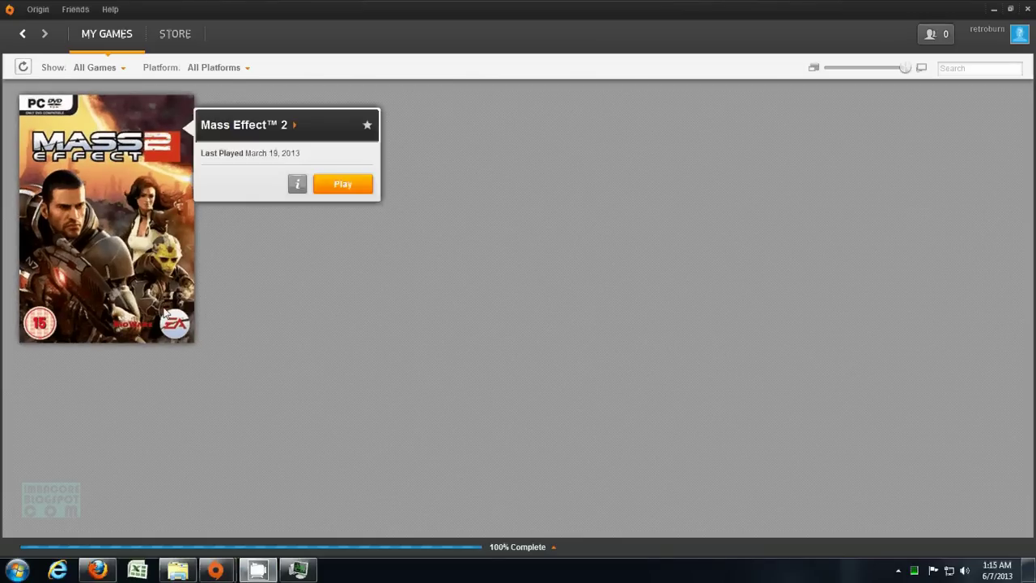